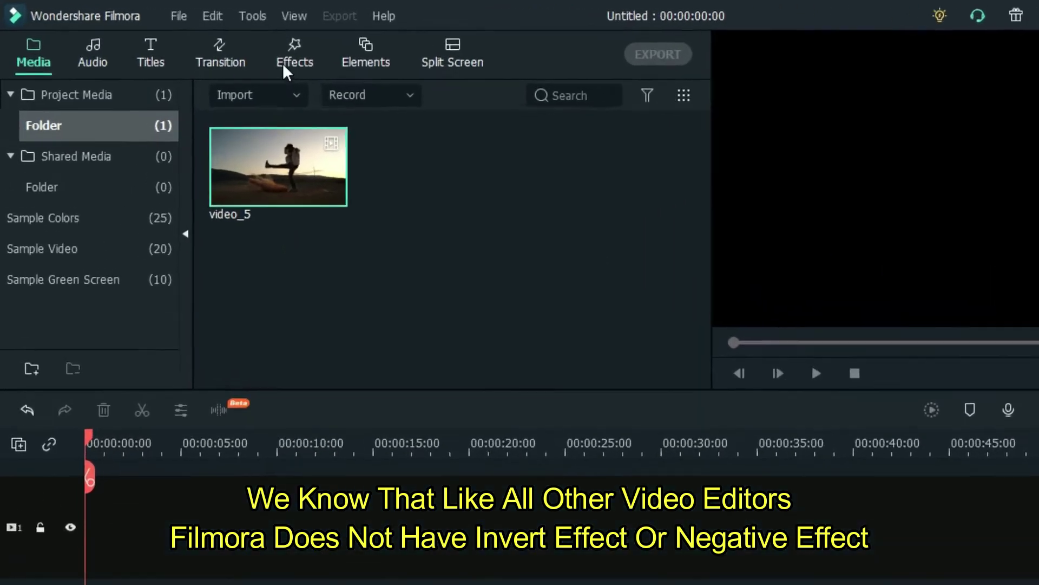
Search the effects library for 'invert' and find no matching built-in effect
{"action": "left_click", "coordinate": [233, 43]}
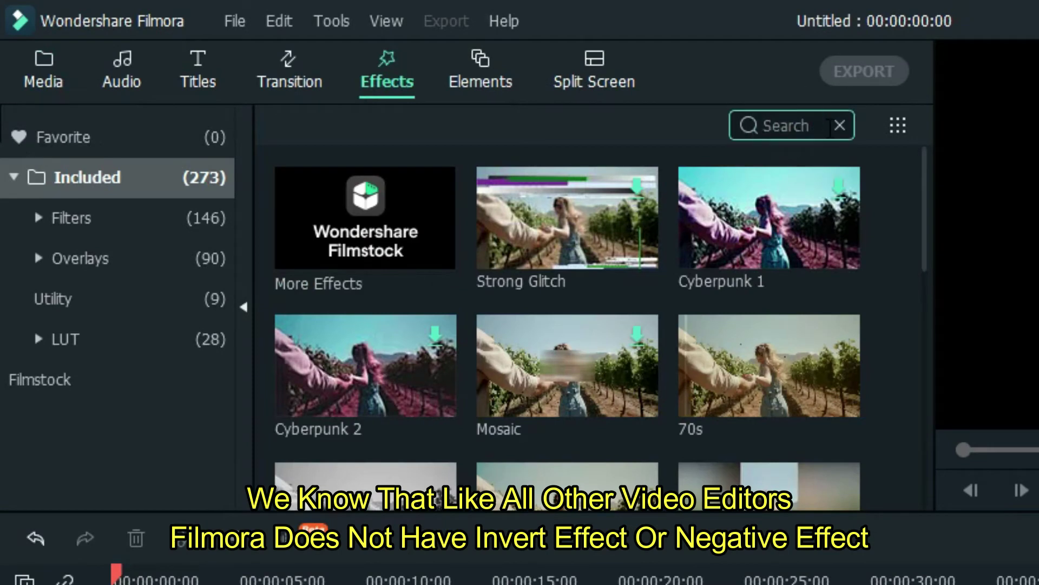
{"action": "type", "text": "inver"}
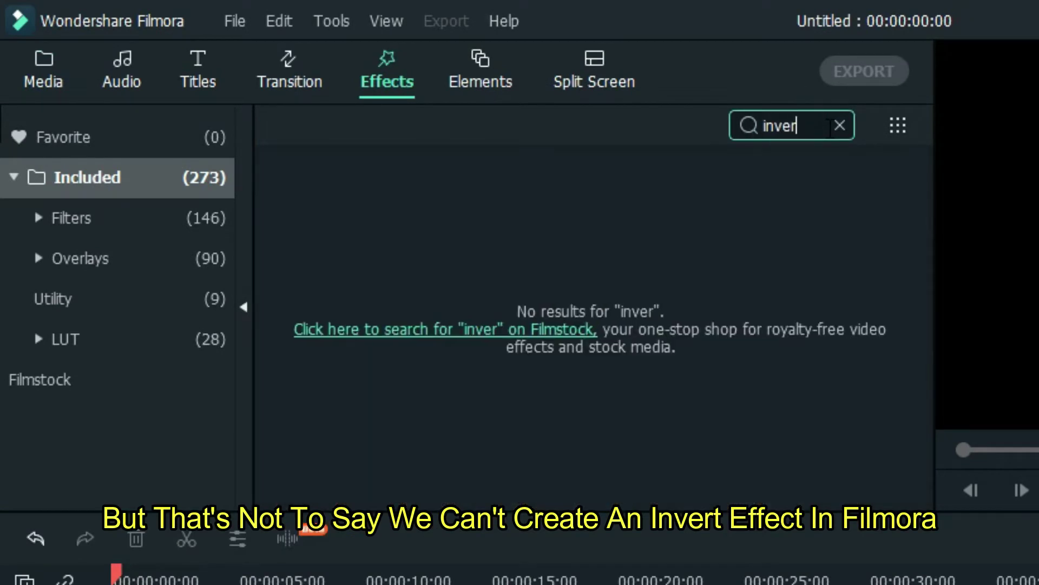
{"action": "type", "text": "y"}
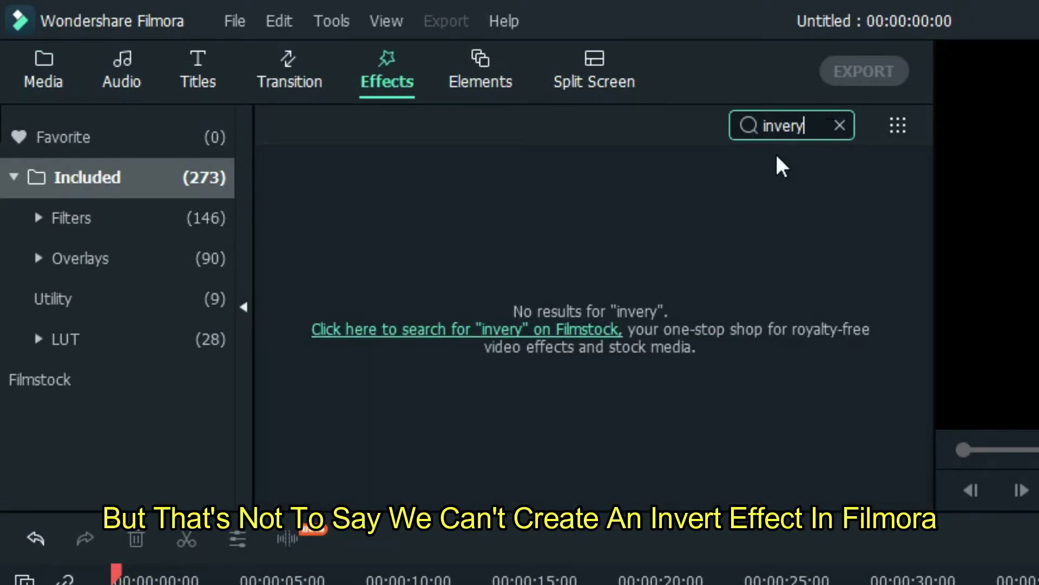
{"action": "key", "text": "BackSpace"}
{"action": "type", "text": "t"}
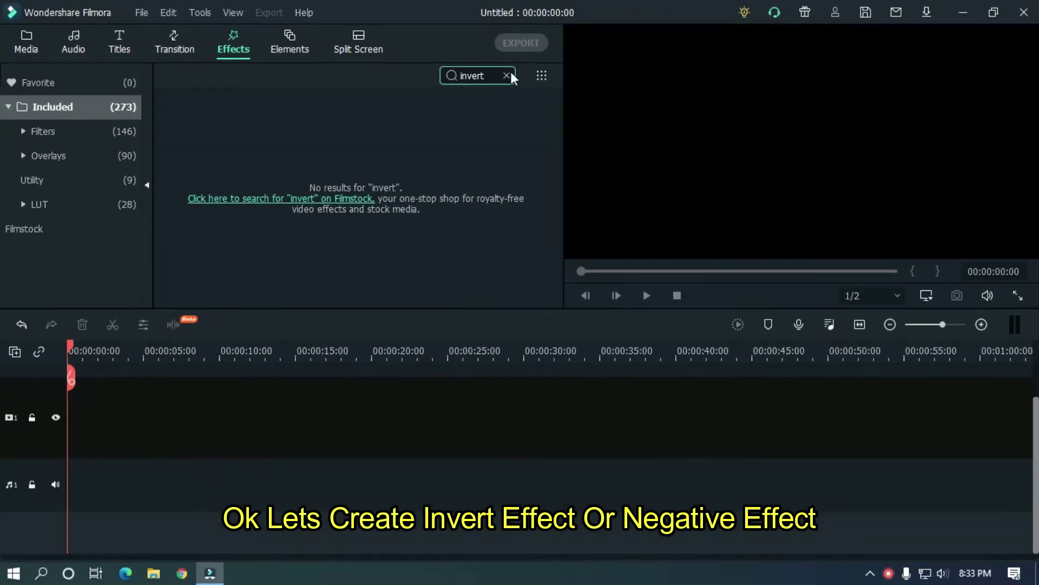
Clear the effects search and place video_5 on the timeline, keeping 1920 x 1080 25fps project settings
{"action": "left_click", "coordinate": [506, 76]}
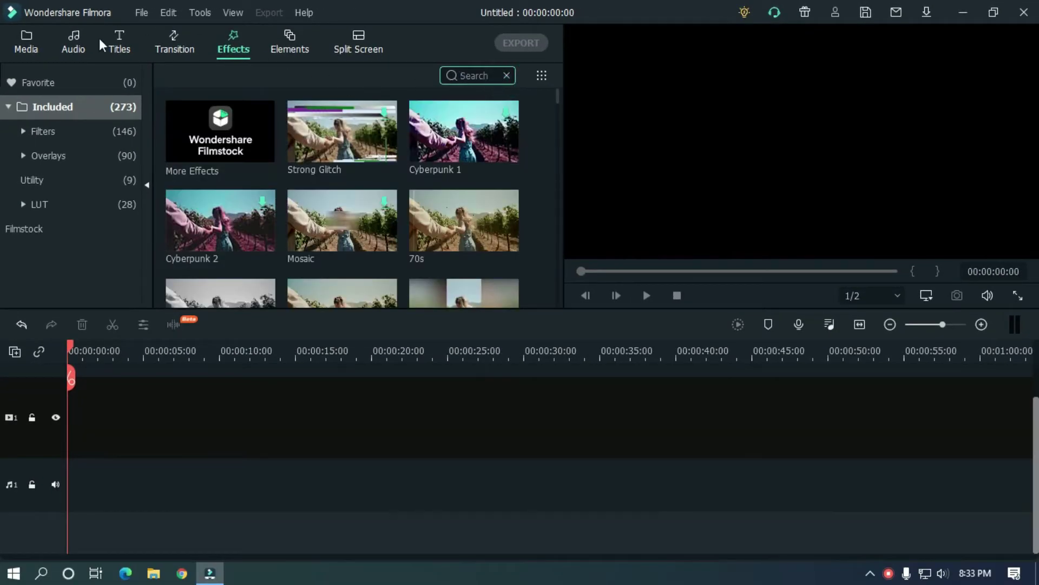
{"action": "left_click", "coordinate": [38, 44]}
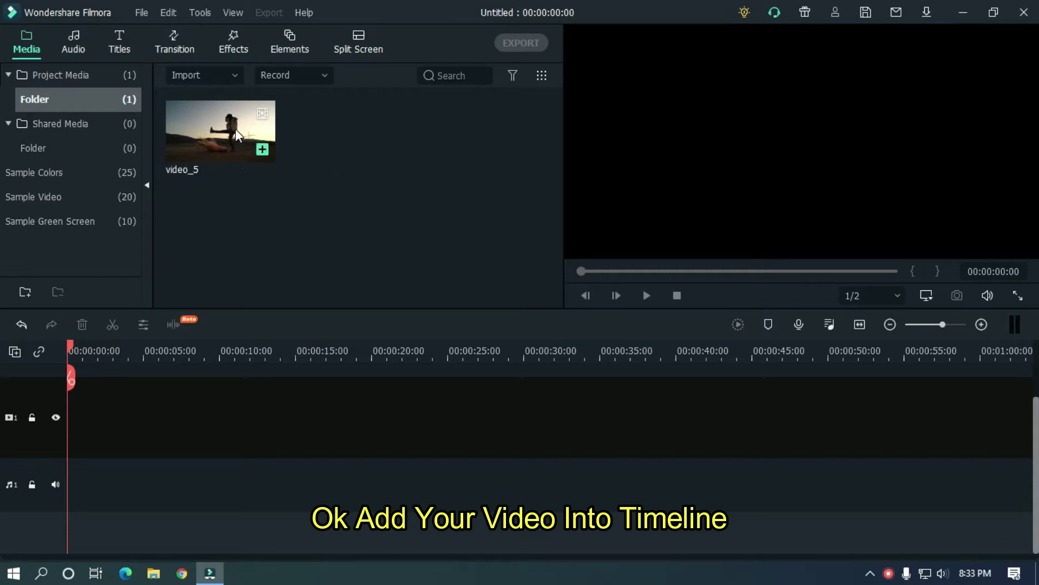
{"action": "left_click_drag", "start_coordinate": [236, 129], "coordinate": [52, 428]}
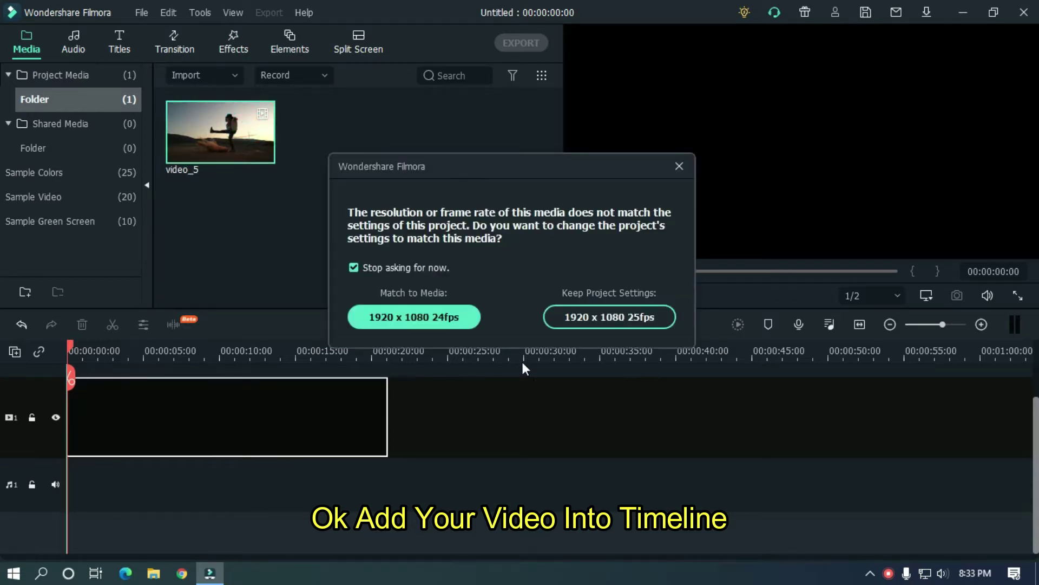
{"action": "left_click", "coordinate": [587, 319]}
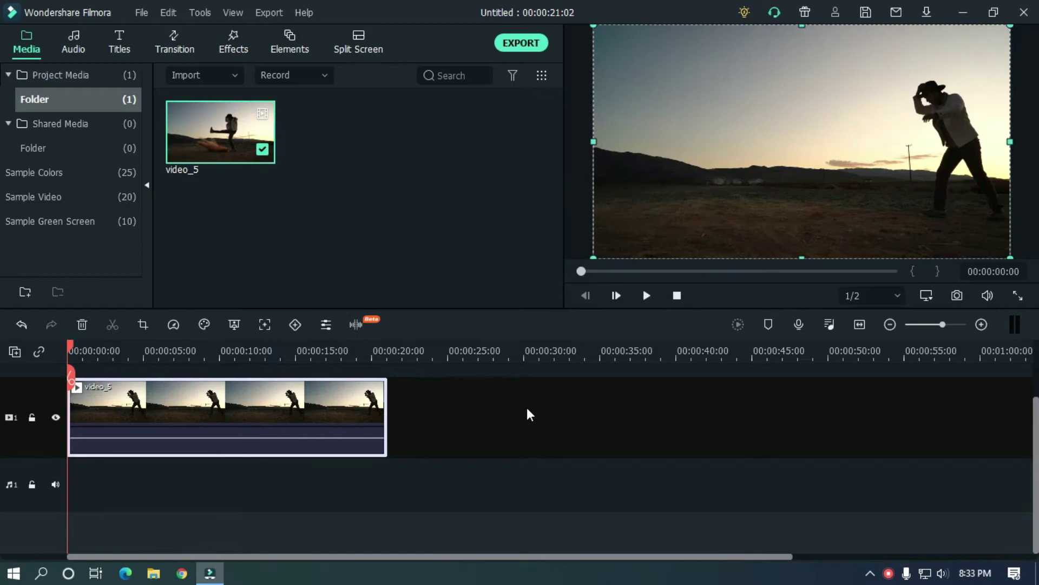
Preview video_5 playing in the player, then pause it
{"action": "left_click", "coordinate": [479, 411]}
{"action": "left_click", "coordinate": [643, 300]}
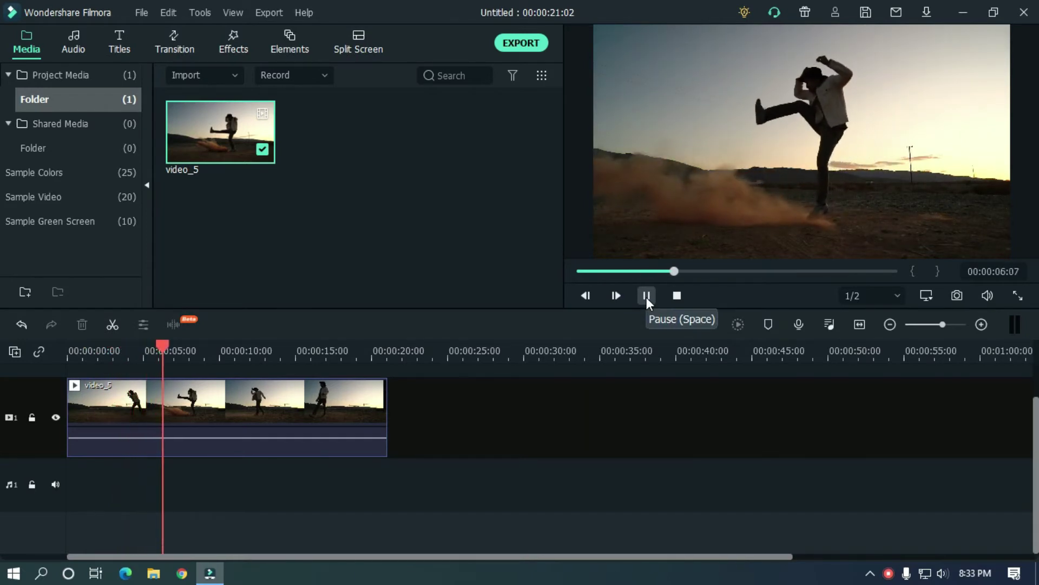
{"action": "left_click", "coordinate": [647, 296]}
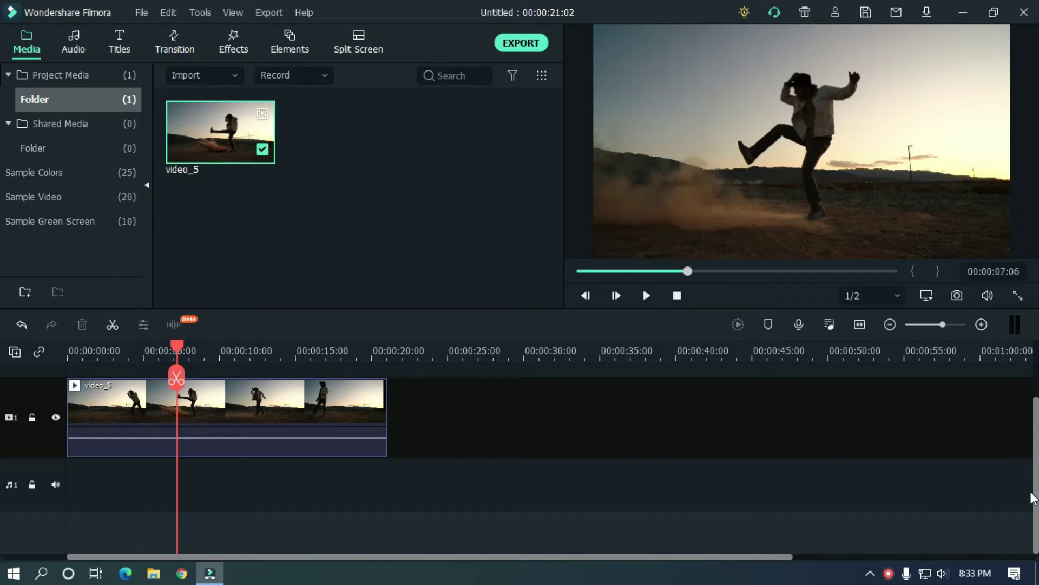
{"action": "left_click_drag", "start_coordinate": [1034, 498], "coordinate": [1034, 463]}
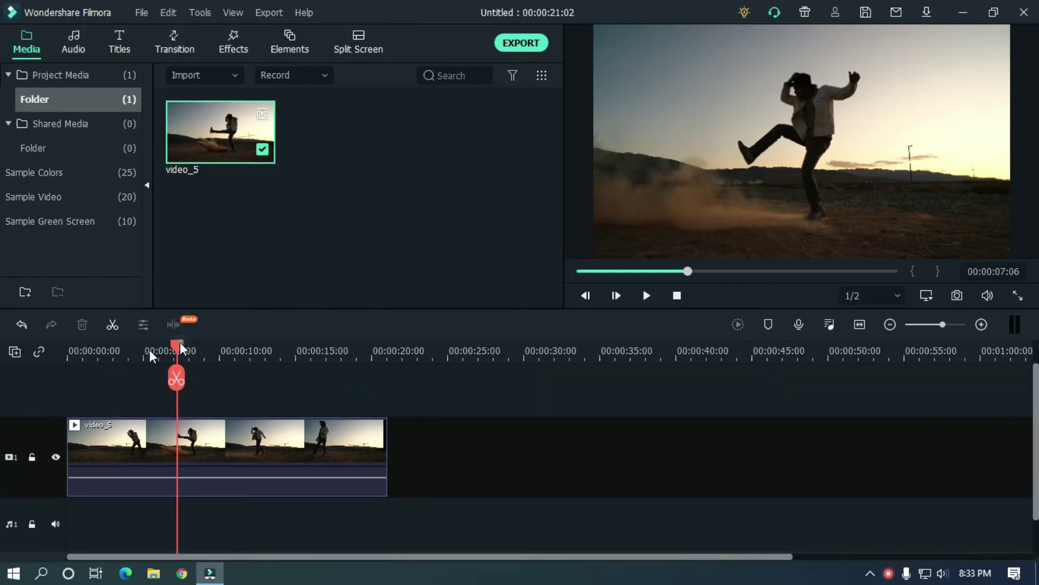
Add a White sample color clip on track 2 and stretch it to 00:00:21:02
{"action": "left_click", "coordinate": [64, 358]}
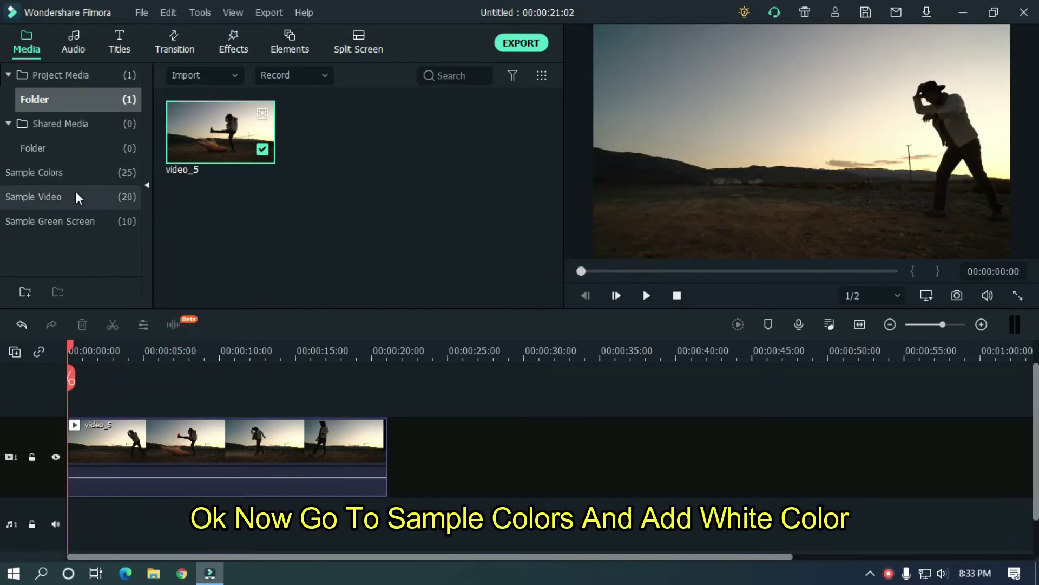
{"action": "left_click", "coordinate": [57, 182]}
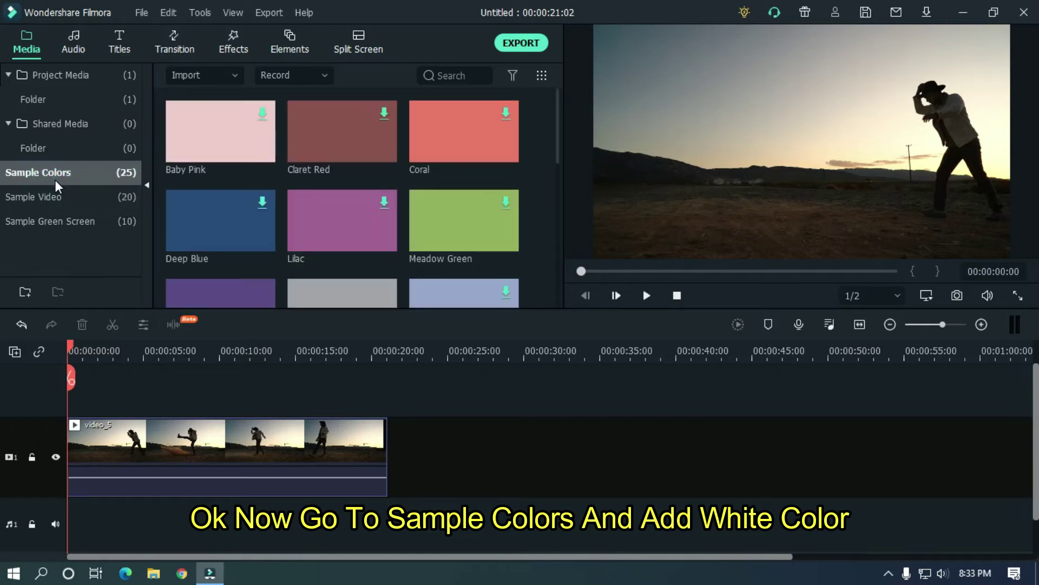
{"action": "left_click_drag", "start_coordinate": [557, 113], "coordinate": [557, 169]}
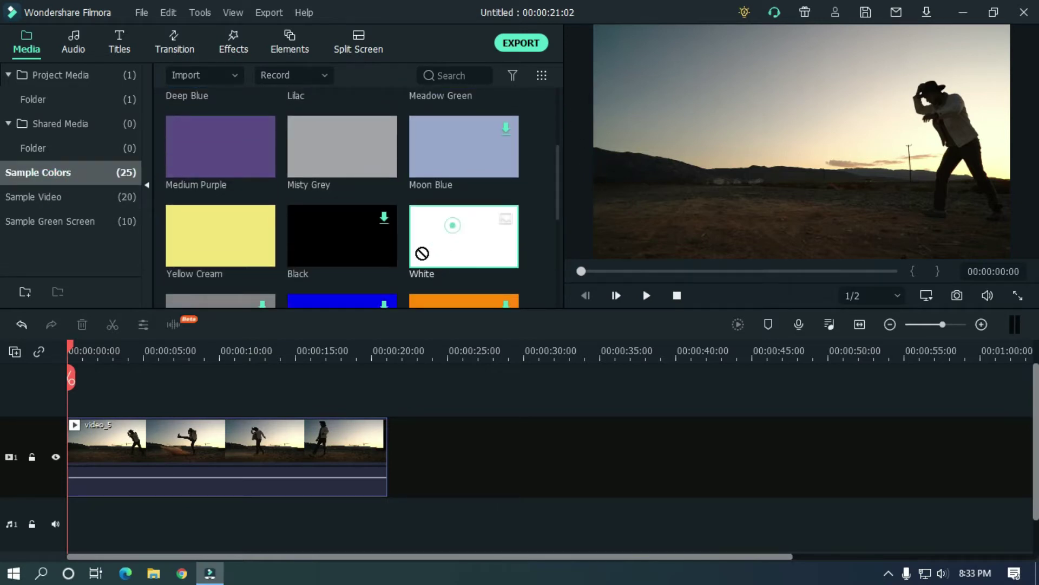
{"action": "left_click_drag", "start_coordinate": [71, 393], "coordinate": [73, 395]}
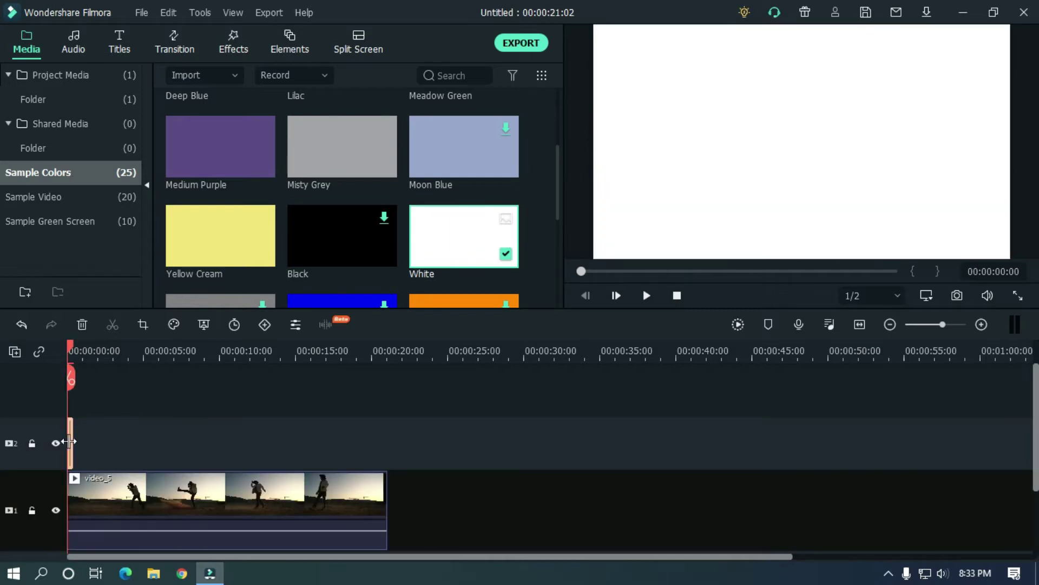
{"action": "left_click_drag", "start_coordinate": [73, 437], "coordinate": [391, 432]}
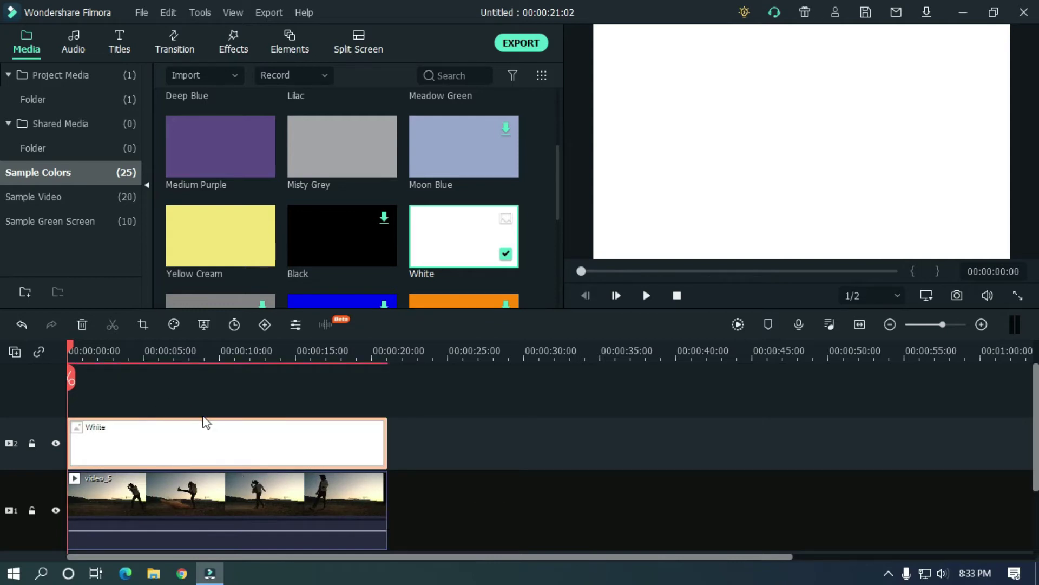
Set the White clip's blending mode to Exclusion and preview the resulting negative image
{"action": "double_click", "coordinate": [193, 449]}
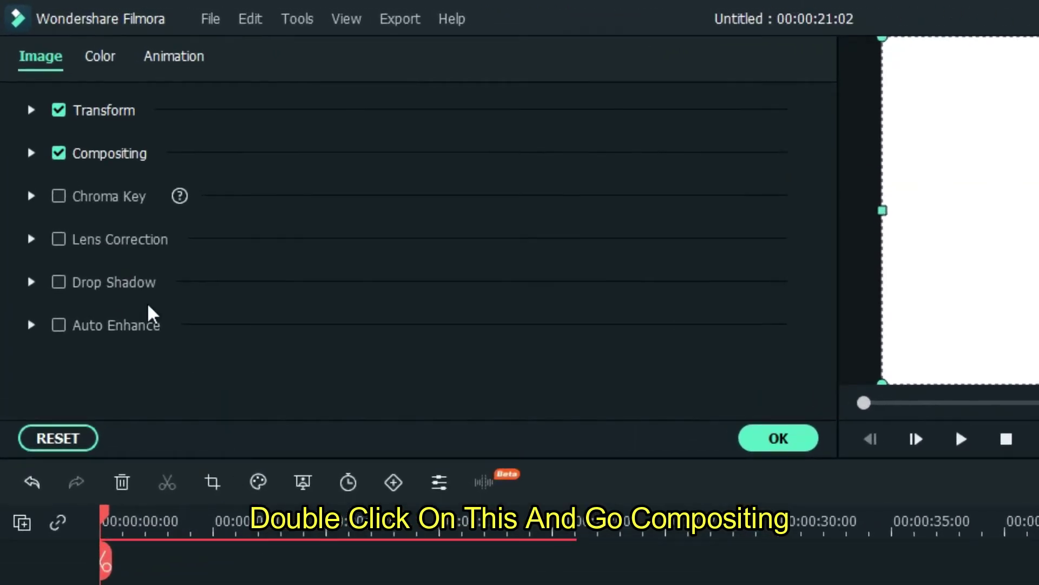
{"action": "left_click", "coordinate": [31, 154]}
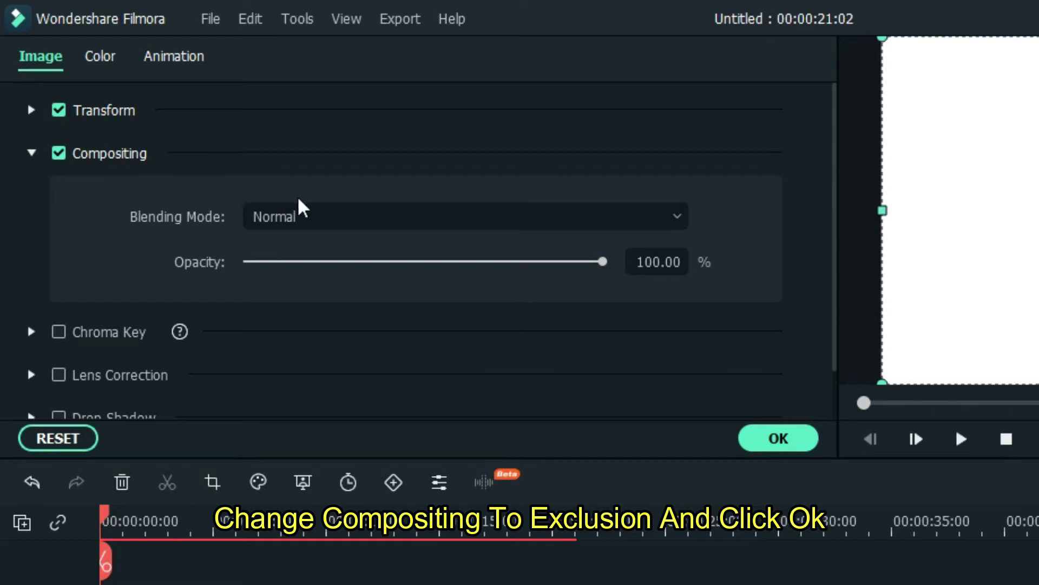
{"action": "left_click", "coordinate": [318, 217]}
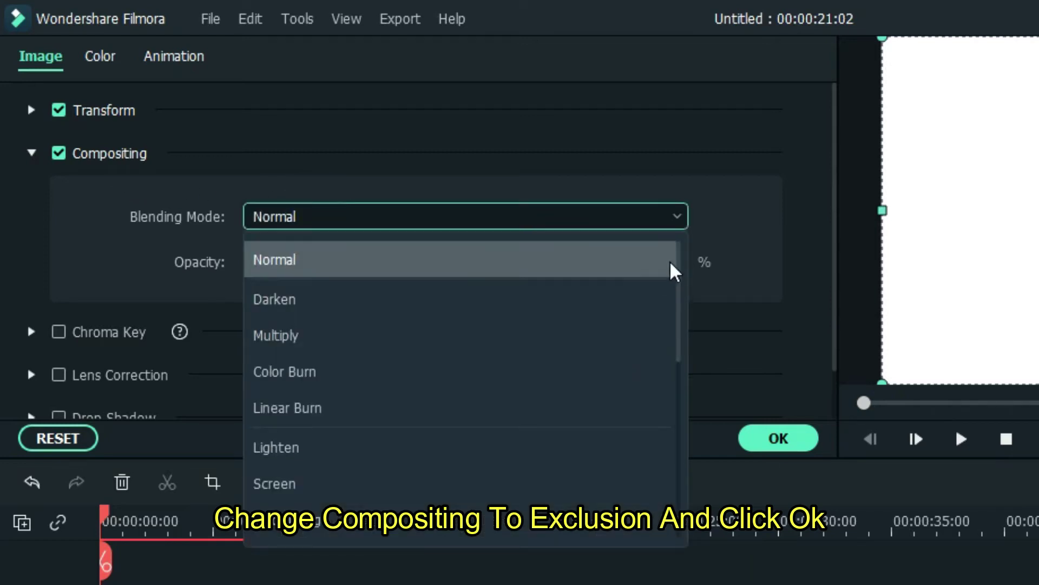
{"action": "left_click_drag", "start_coordinate": [681, 264], "coordinate": [675, 433]}
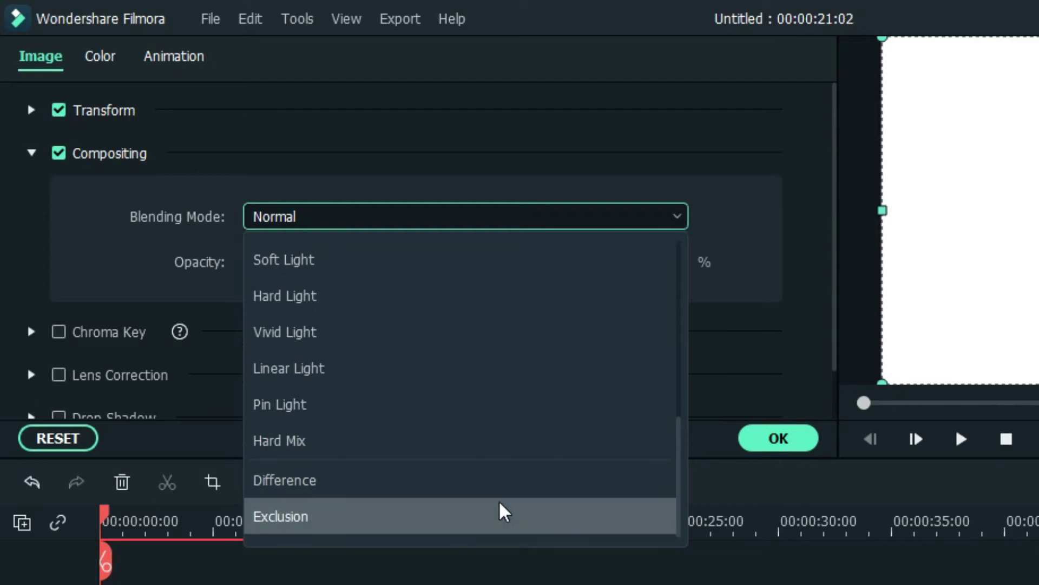
{"action": "left_click", "coordinate": [359, 518]}
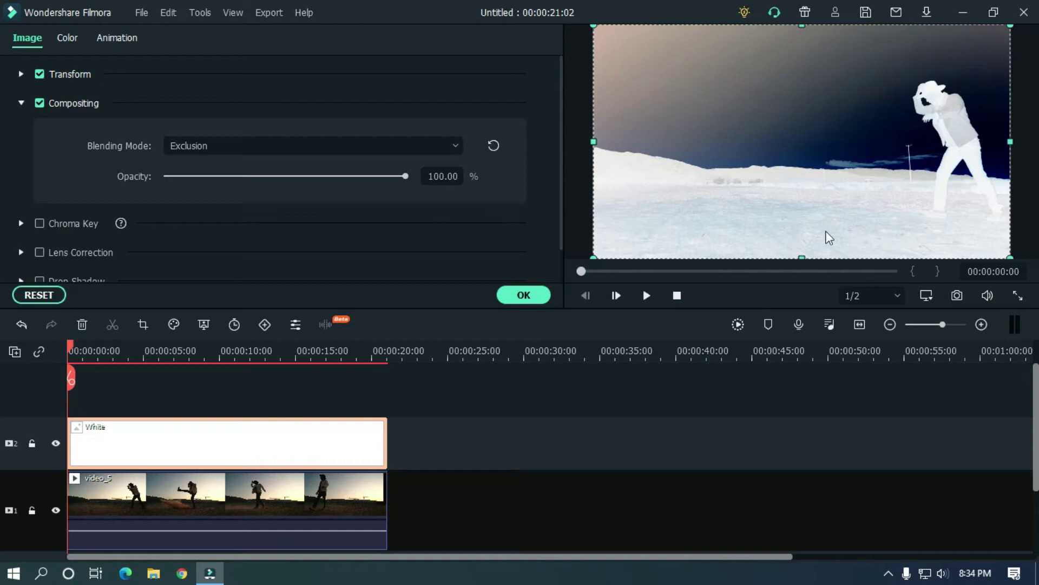
{"action": "left_click", "coordinate": [532, 293]}
{"action": "left_click", "coordinate": [646, 296]}
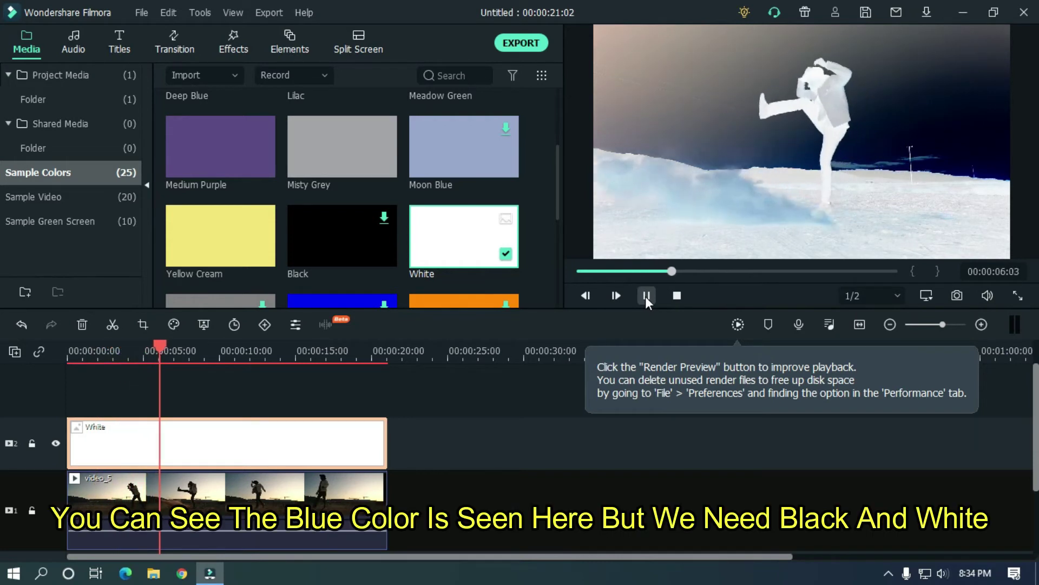
{"action": "left_click", "coordinate": [646, 297]}
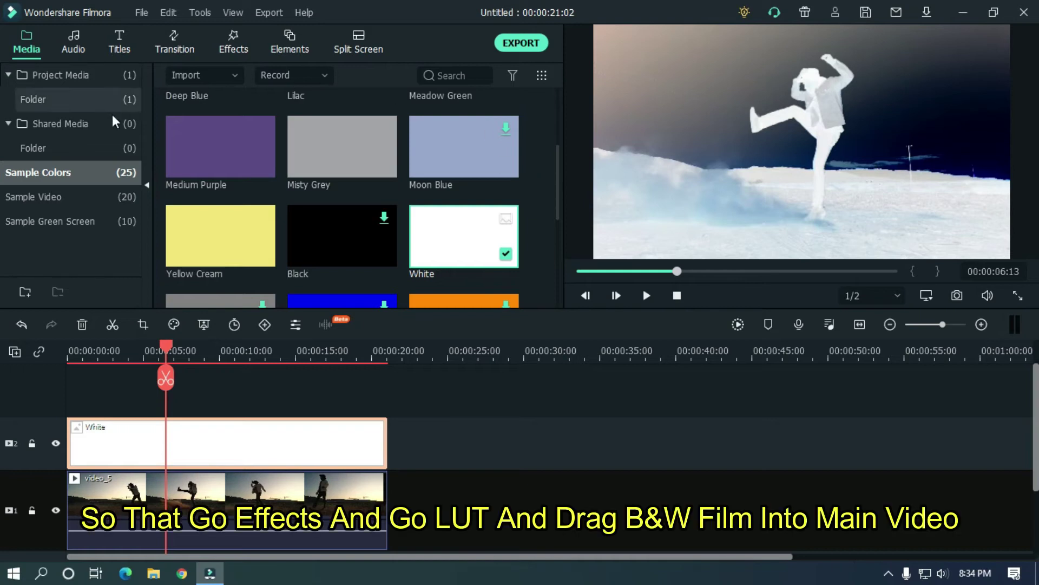
Apply the B&W Film LUT to video_5 and play the black-and-white negative from the start
{"action": "left_click", "coordinate": [232, 43]}
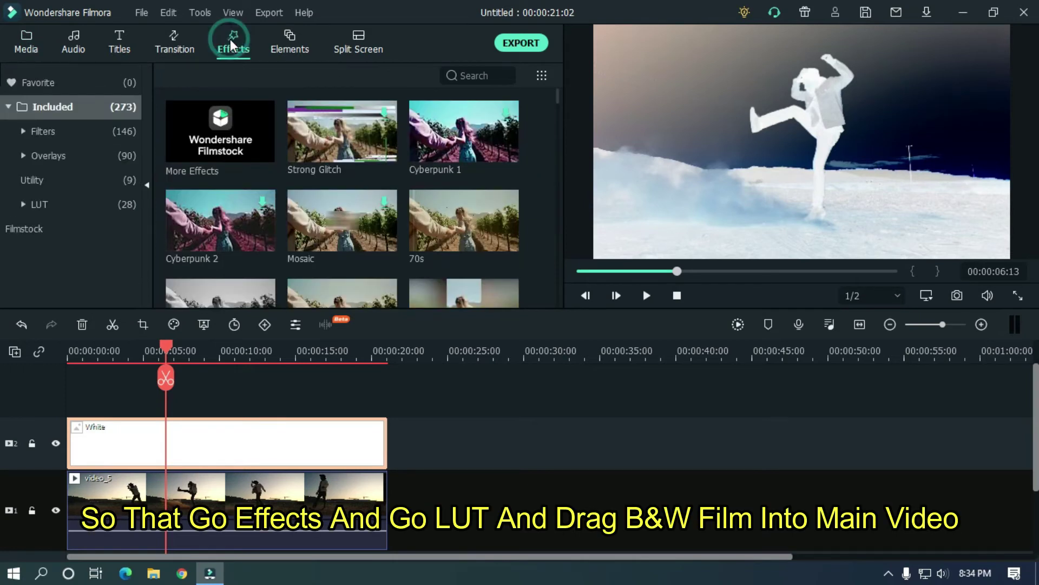
{"action": "left_click", "coordinate": [49, 205]}
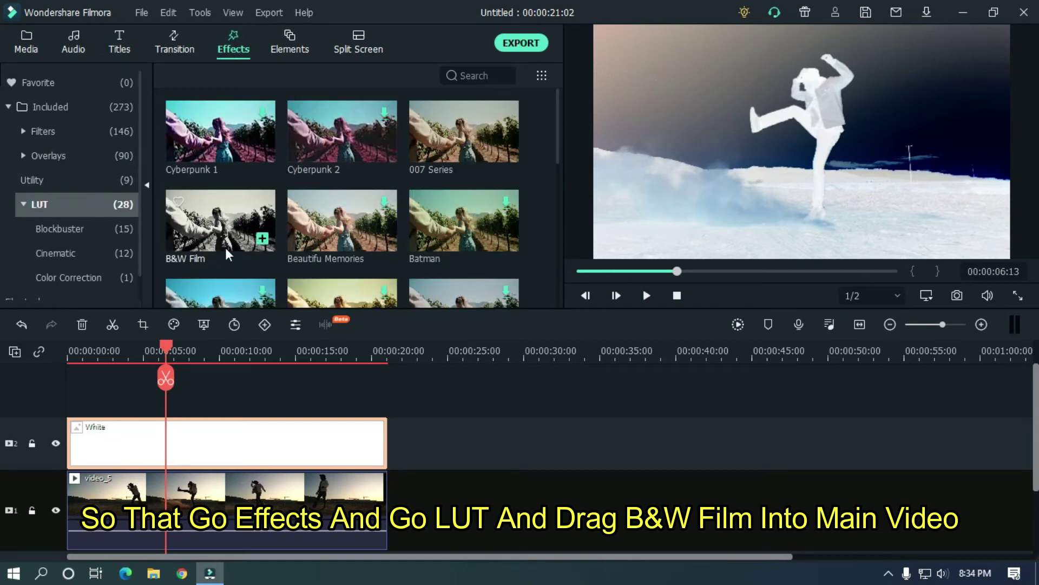
{"action": "left_click_drag", "start_coordinate": [228, 222], "coordinate": [187, 502]}
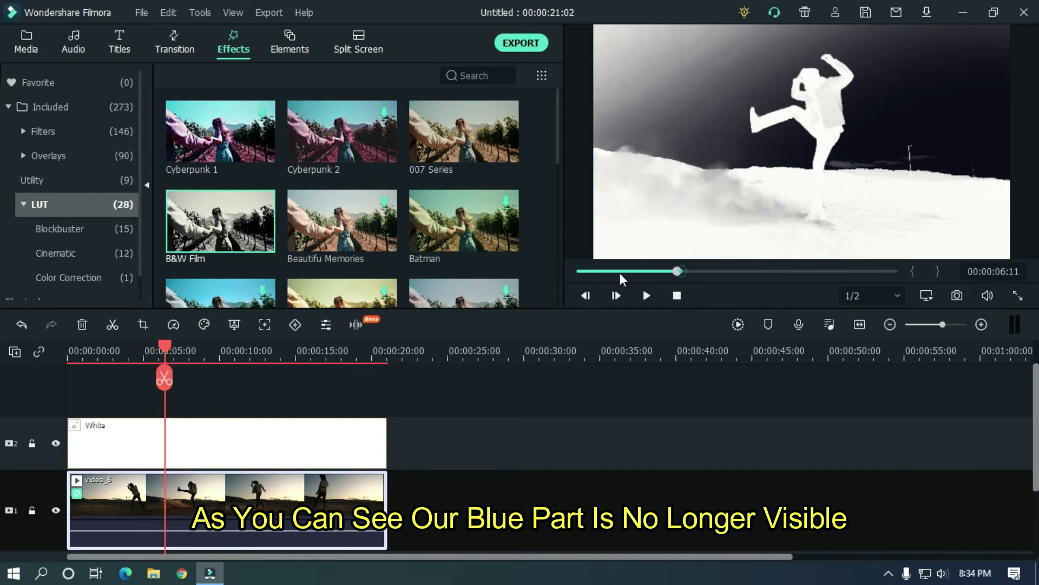
{"action": "key", "text": "Home"}
{"action": "left_click", "coordinate": [650, 296]}
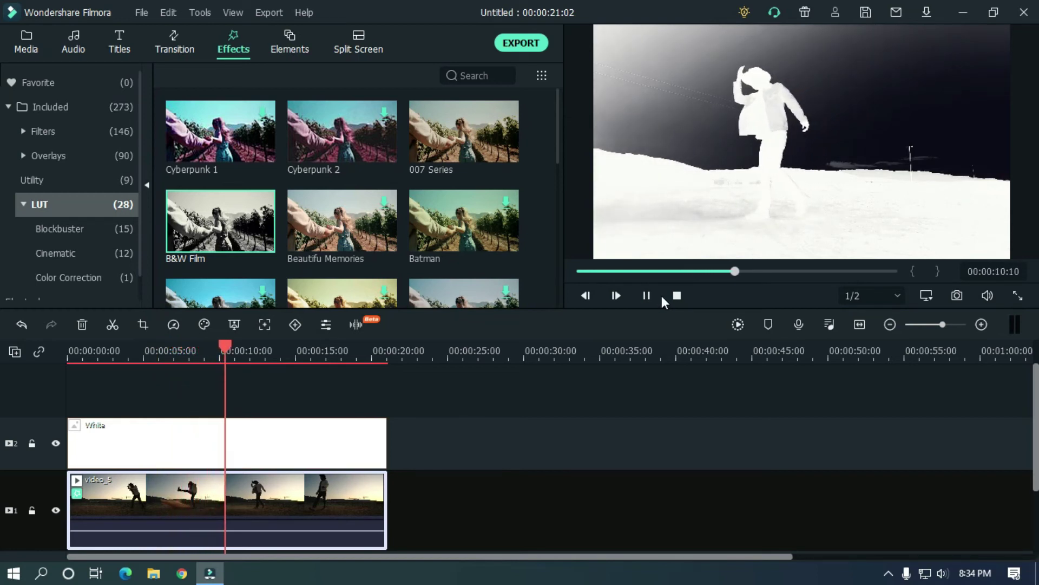
{"action": "key", "text": "space"}
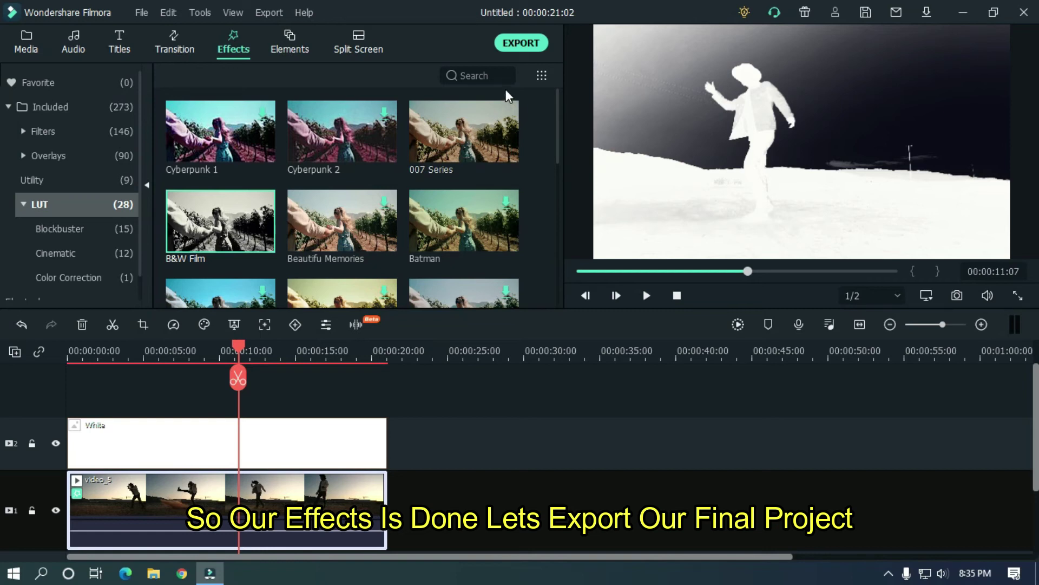
Start an MP4 export with the output named 'Invert Effect'
{"action": "left_click", "coordinate": [520, 43]}
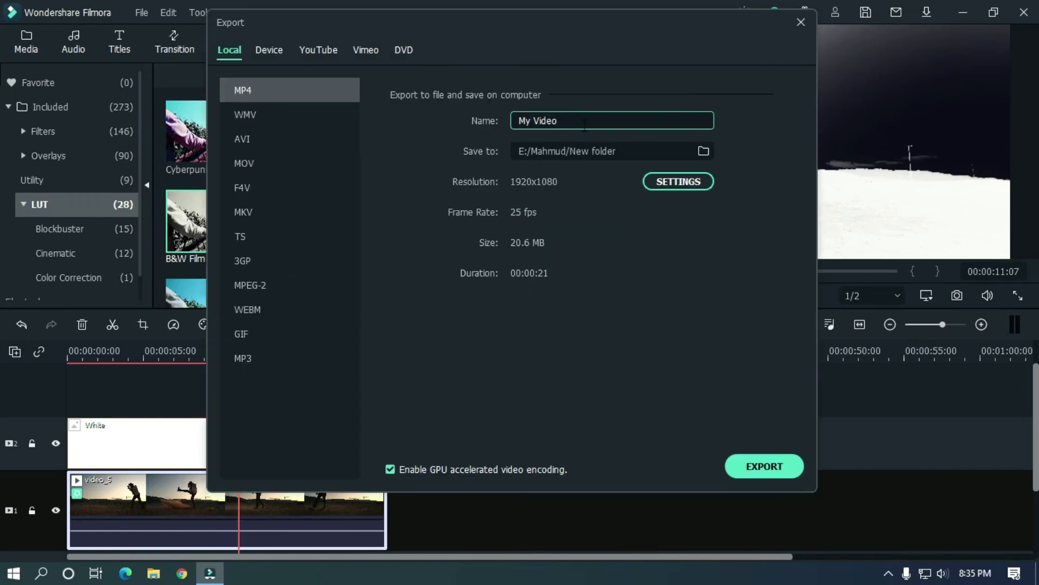
{"action": "type", "text": "Invert Effect"}
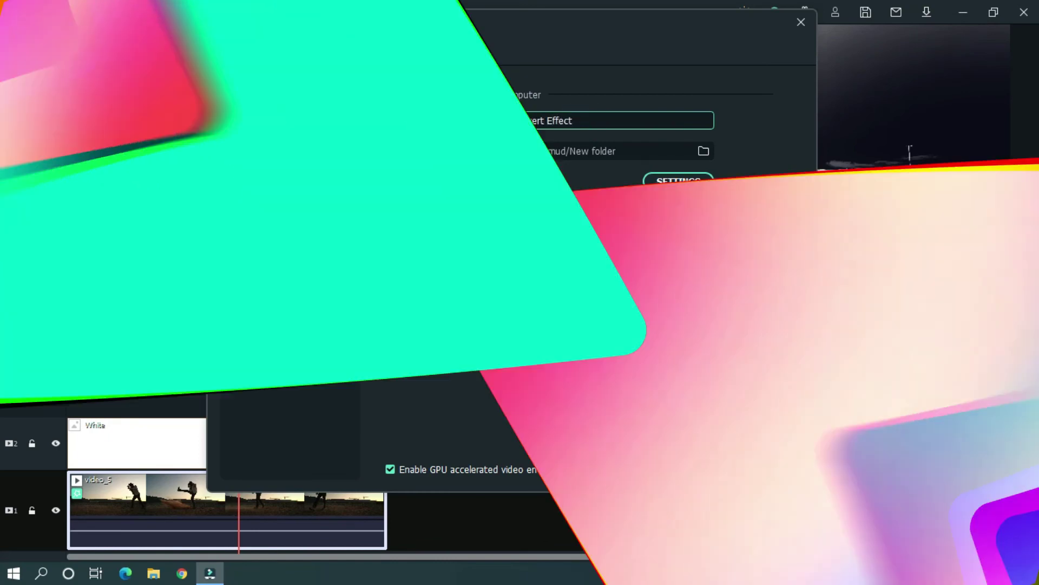